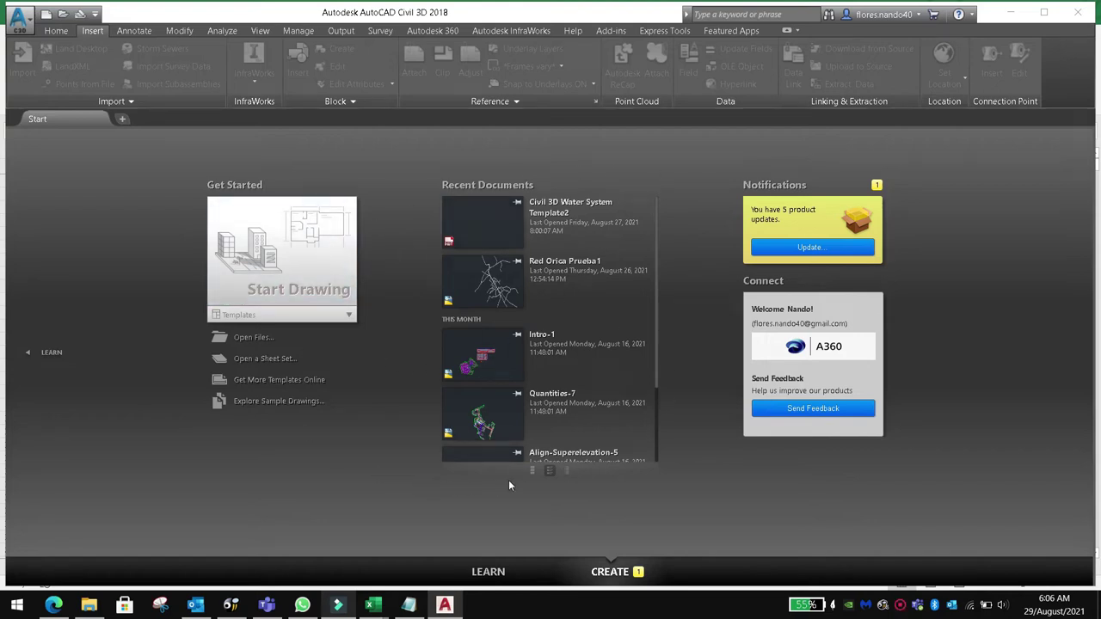
Bring up the open Excel windows from the taskbar
left_click(379, 602)
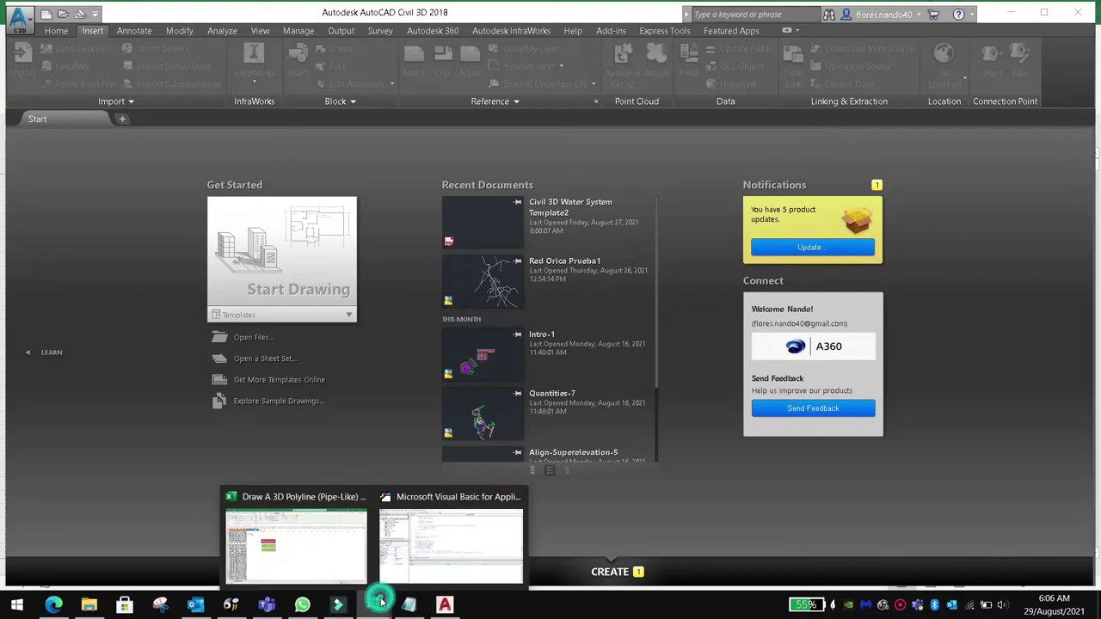
Run the '2. Dibujar' macro on the Coordinates sheet to draw the polylines
left_click(342, 556)
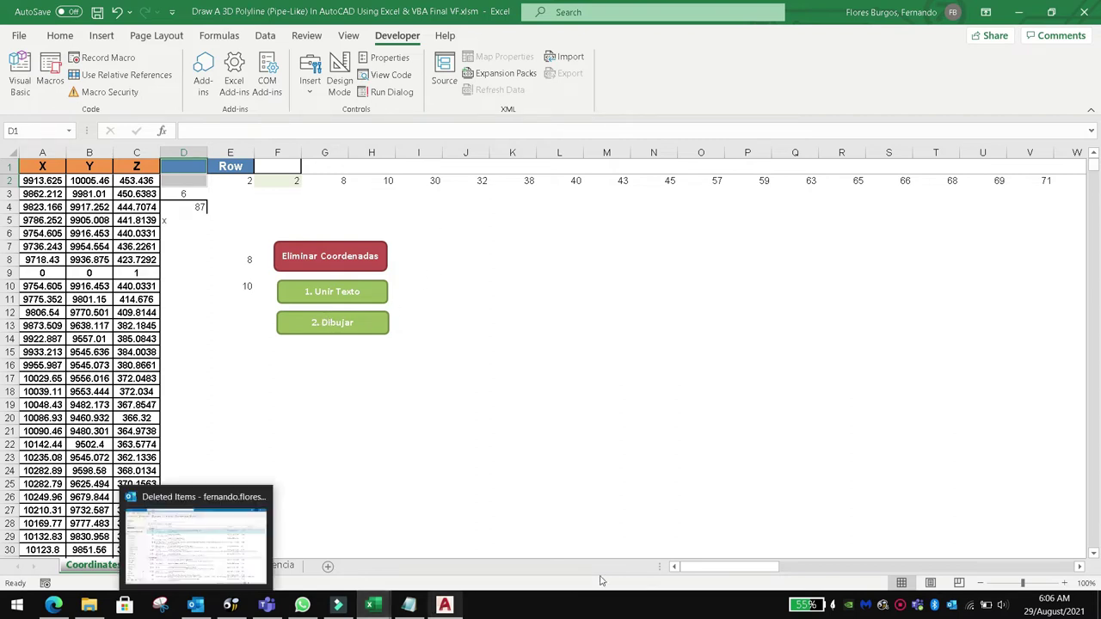
left_click(354, 322)
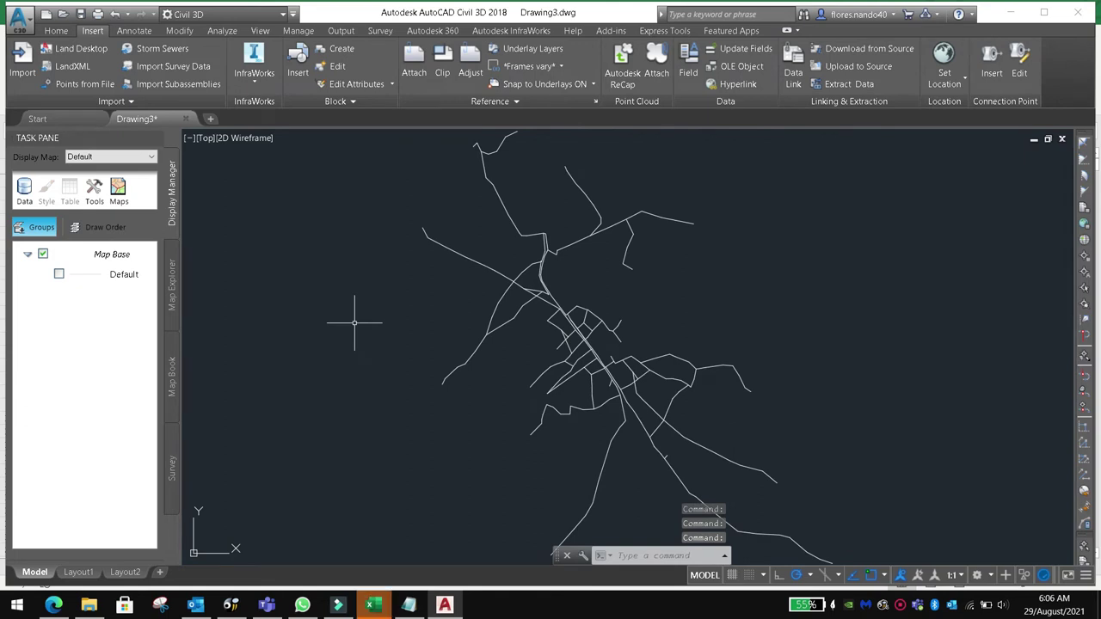
scroll(489, 398, "down", 1)
scroll(490, 387, "up", 5)
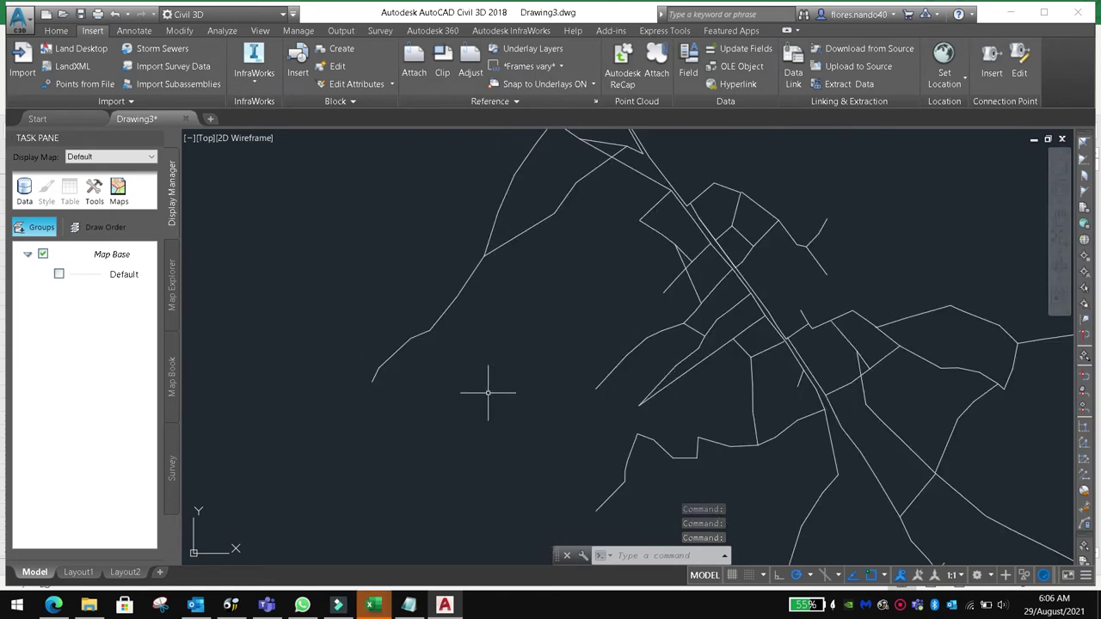
scroll(532, 321, "up", 2)
scroll(512, 378, "up", 2)
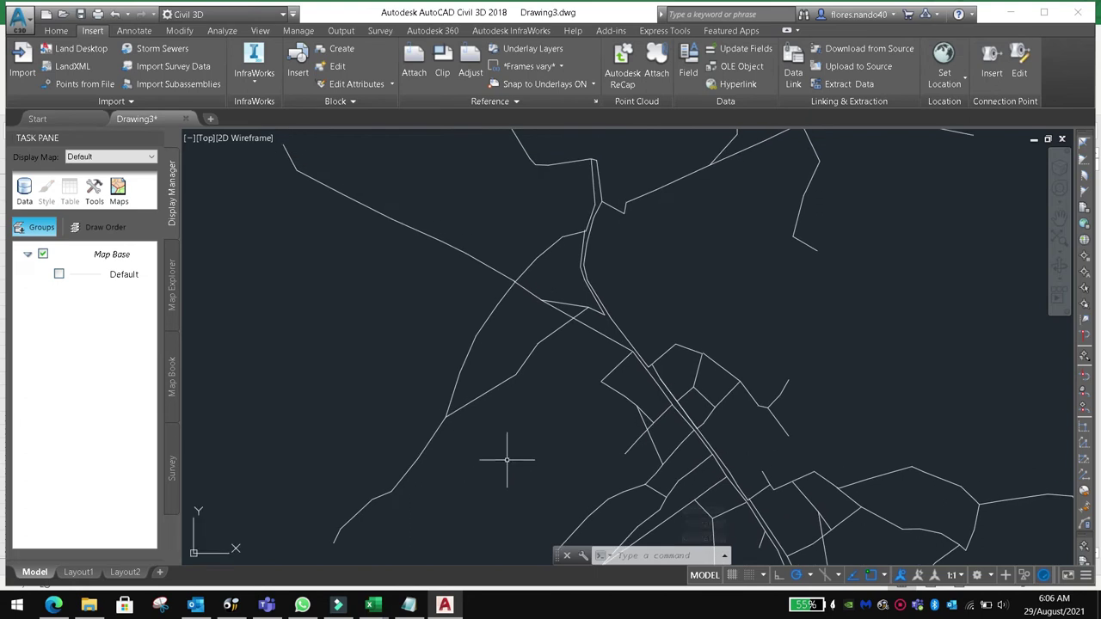
scroll(508, 457, "up", 1)
scroll(524, 401, "up", 2)
middle_click_drag(467, 405, 488, 371)
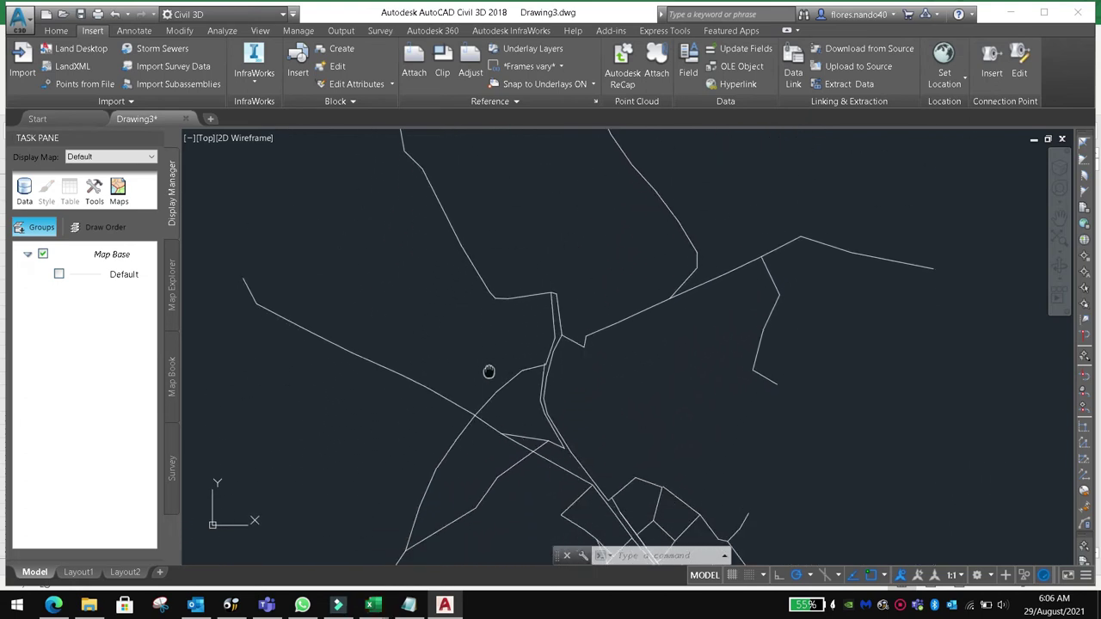
scroll(488, 372, "down", 2)
scroll(447, 211, "up", 2)
scroll(496, 256, "up", 1)
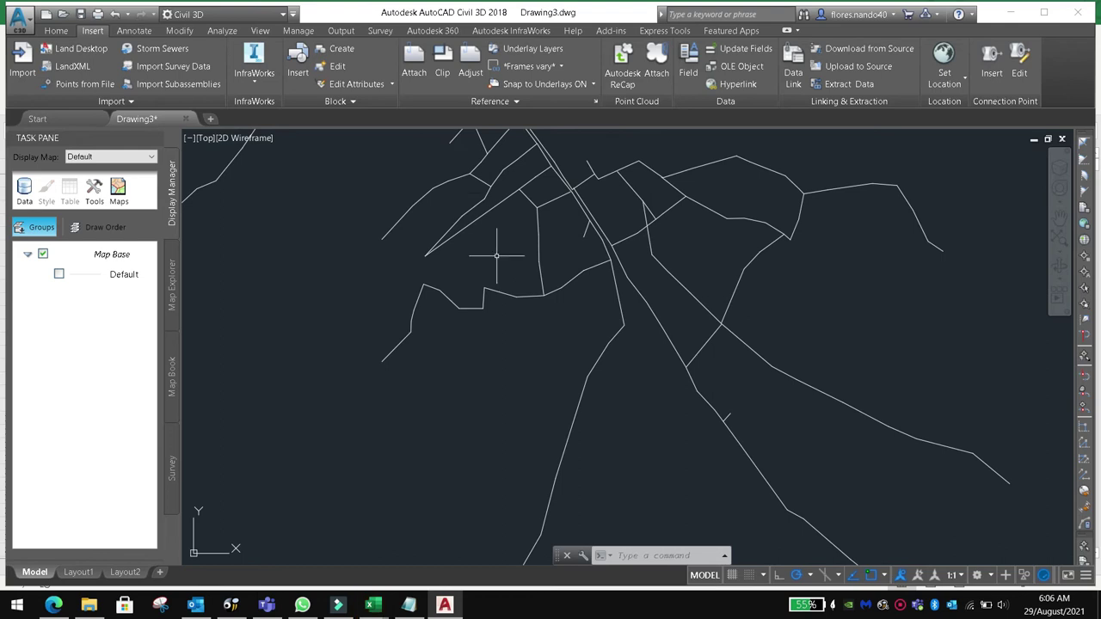
scroll(519, 388, "up", 3)
mouse_move(737, 290)
middle_mouse_down()
mouse_move(512, 320)
mouse_move(607, 403)
middle_mouse_up()
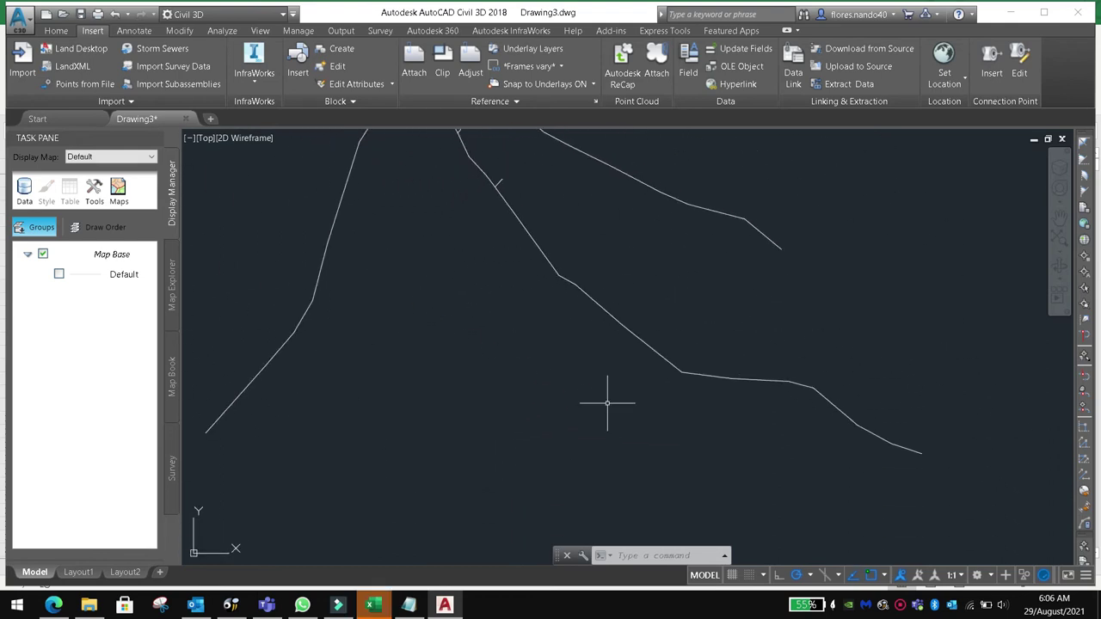
scroll(504, 346, "down", 2)
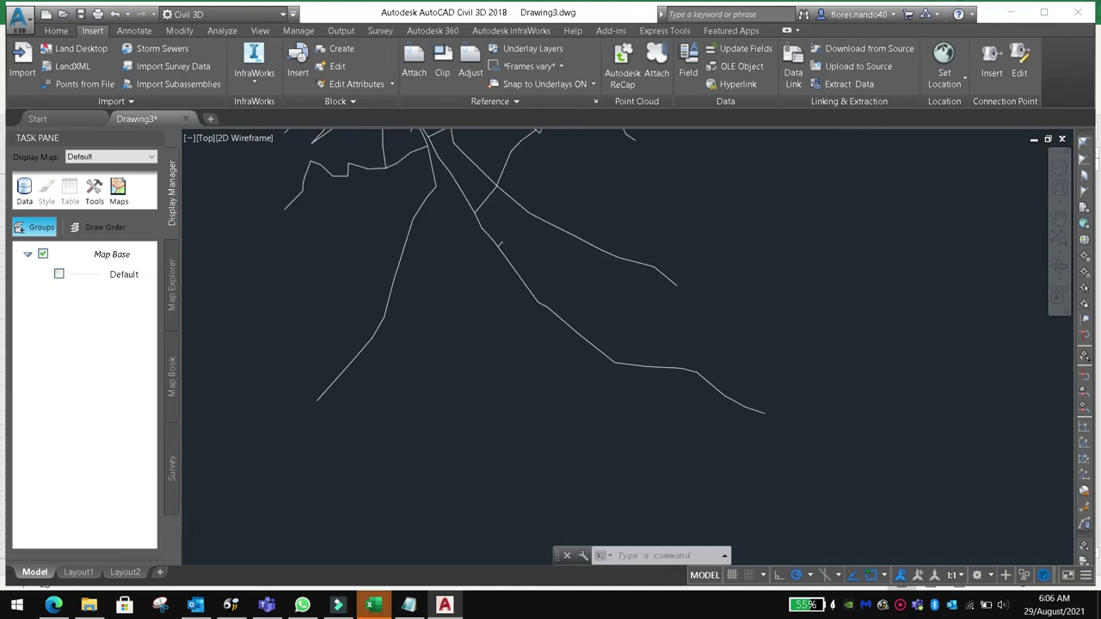
scroll(499, 319, "down", 1)
scroll(499, 319, "down", 1)
scroll(499, 320, "down", 1)
middle_click_drag(499, 319, 558, 420)
scroll(555, 425, "up", 1)
scroll(555, 424, "up", 1)
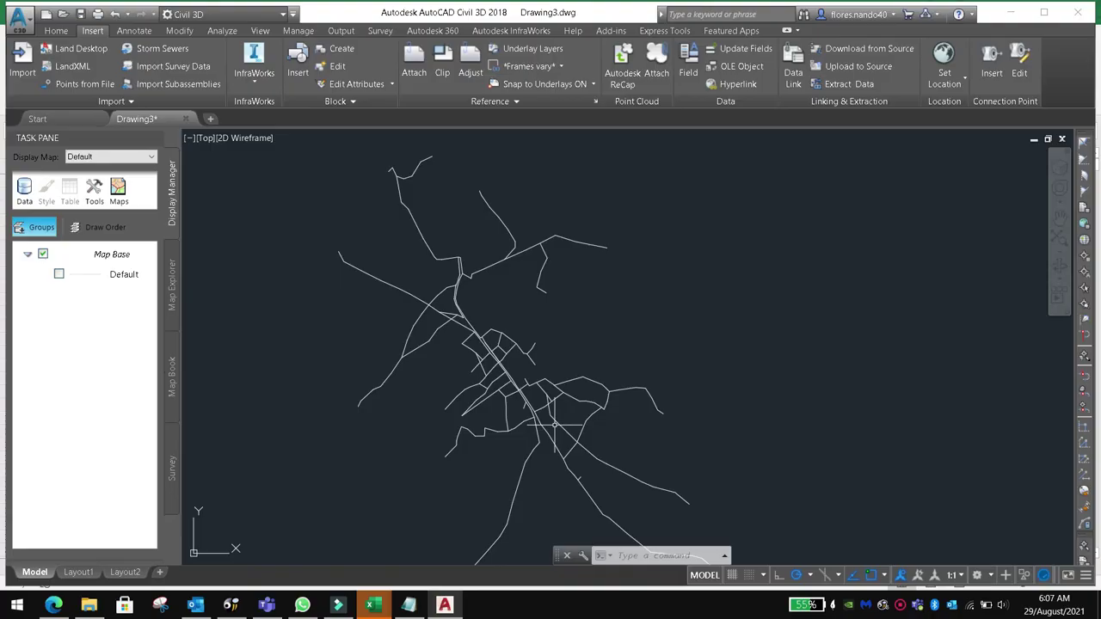